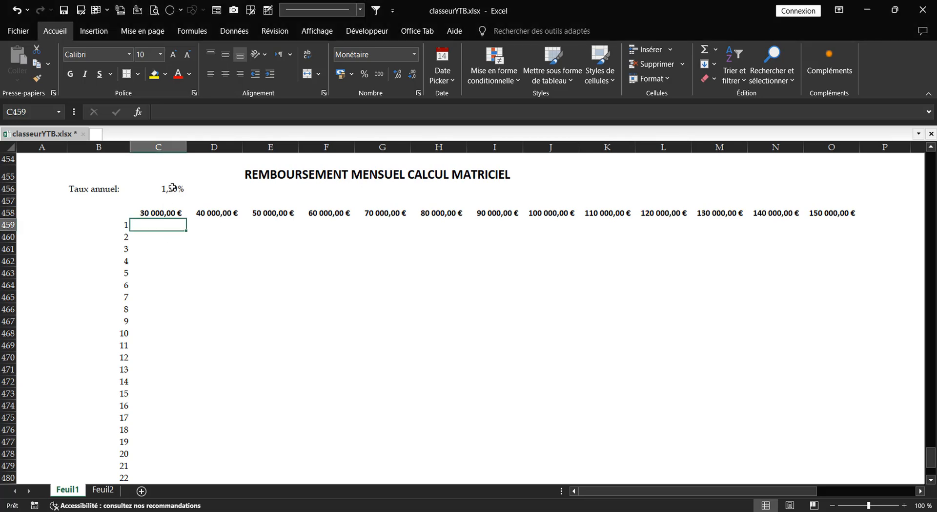
Review the annual rate in C456, the loan durations in column B and the loan amounts in C458:O458.
{"action": "left_click", "coordinate": [172, 187]}
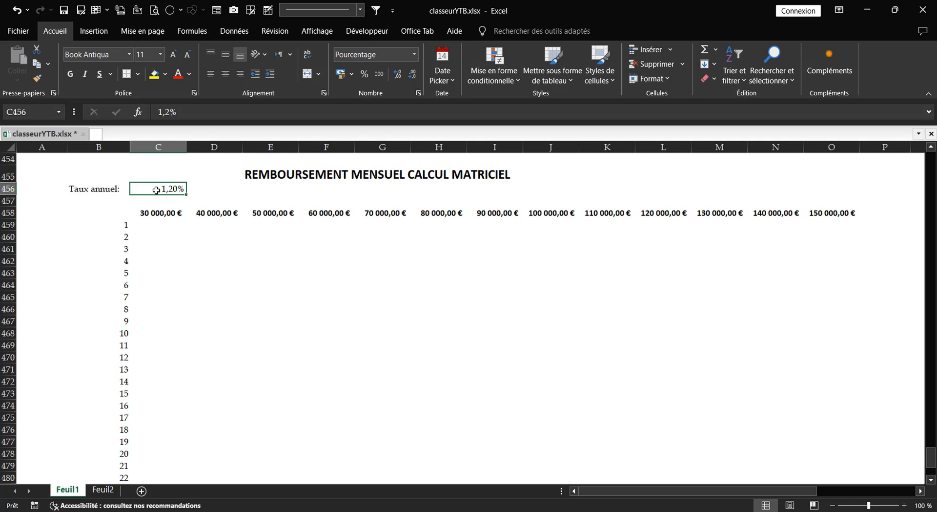
{"action": "left_click_drag", "start_coordinate": [126, 227], "coordinate": [130, 122]}
{"action": "left_click", "coordinate": [151, 159]}
{"action": "left_click_drag", "start_coordinate": [151, 159], "coordinate": [841, 227]}
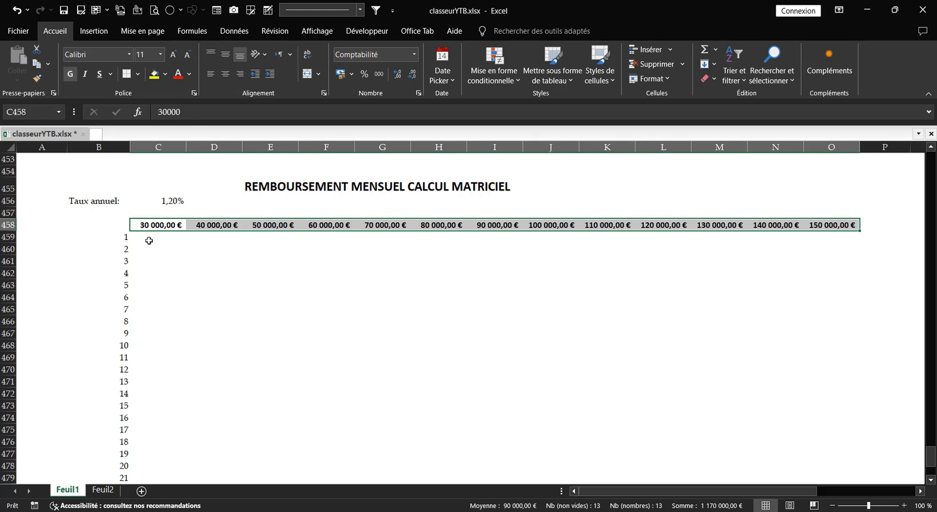
Start a VPM formula over the range C459:O488, using the annual rate C456 divided by 12 as the rate argument.
{"action": "scroll", "coordinate": [149, 238], "scroll_direction": "up", "scroll_amount": 2}
{"action": "left_click_drag", "start_coordinate": [150, 295], "coordinate": [859, 472]}
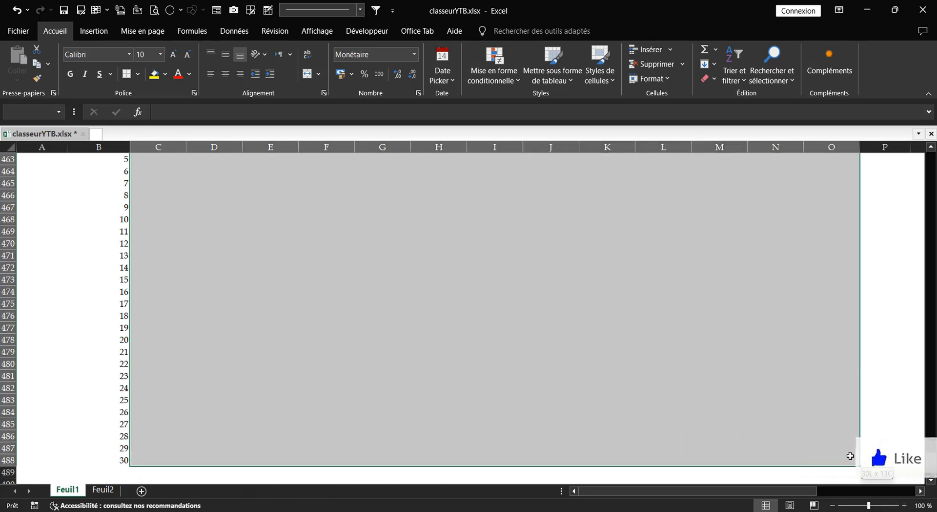
{"action": "scroll", "coordinate": [853, 427], "scroll_direction": "up", "scroll_amount": 5}
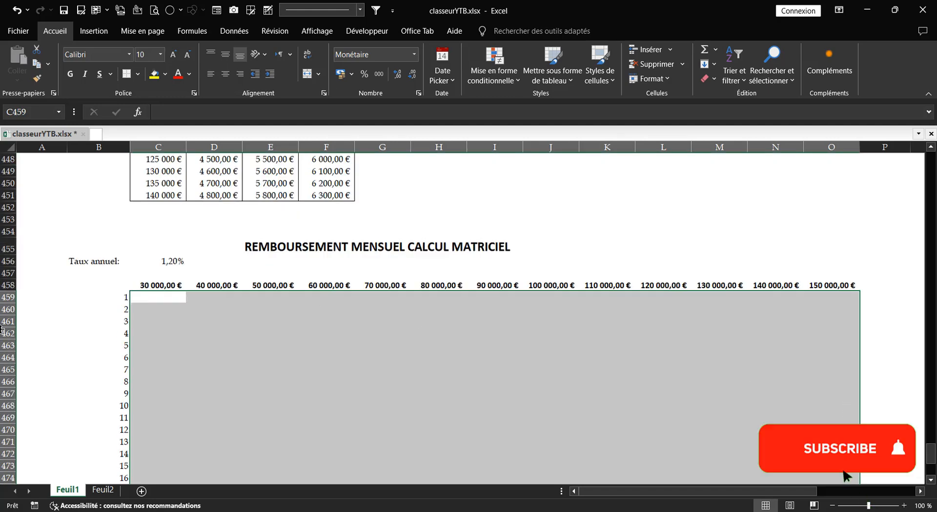
{"action": "key", "text": "F2"}
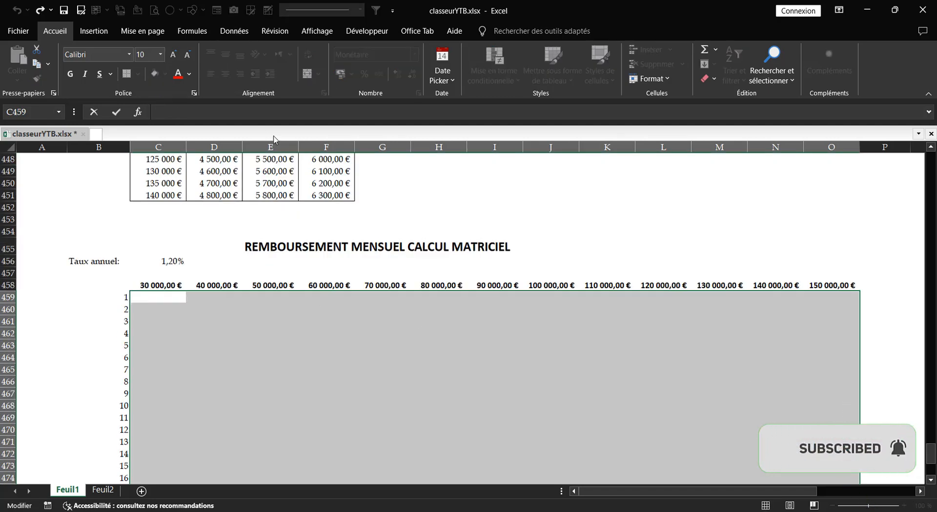
{"action": "type", "text": "="}
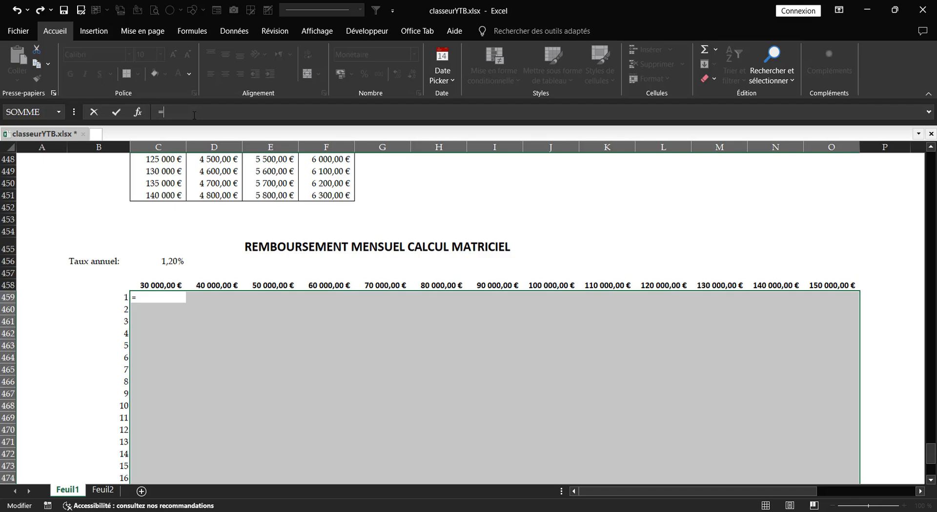
{"action": "type", "text": "vpm"}
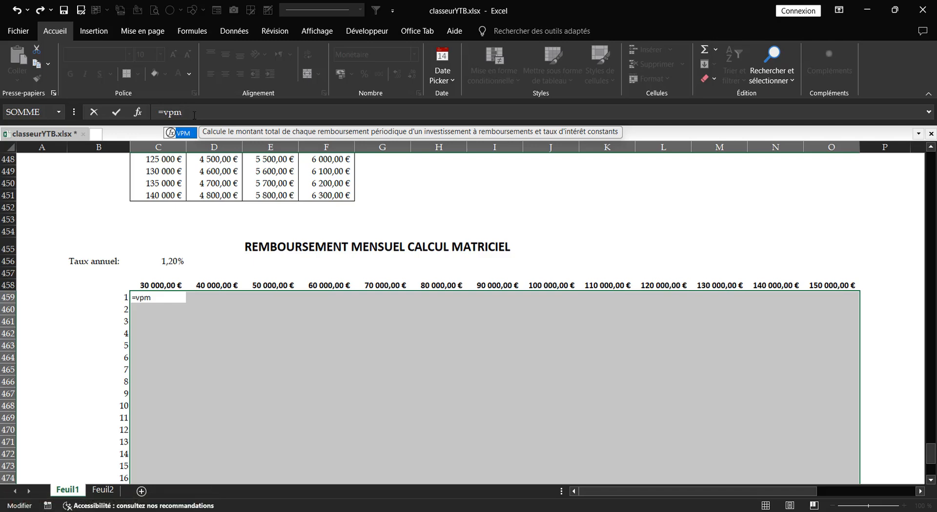
{"action": "key", "text": "Tab"}
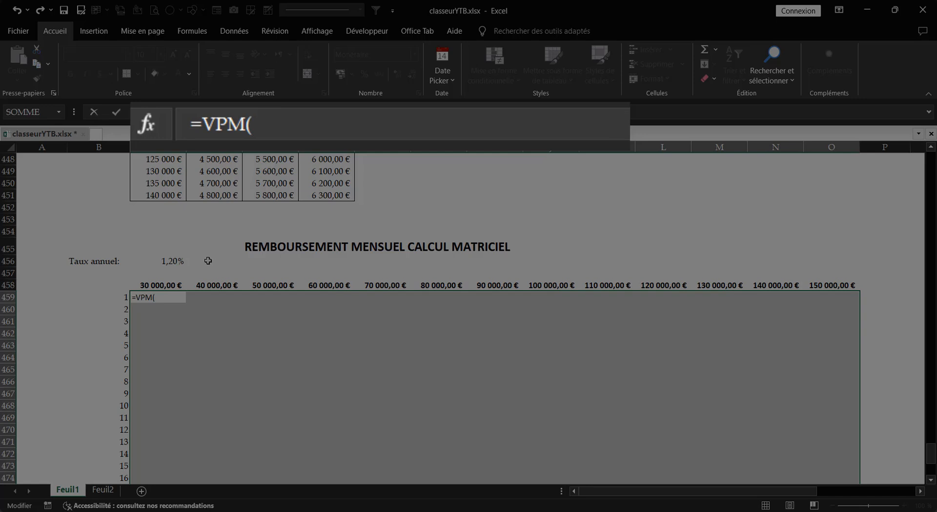
{"action": "left_click", "coordinate": [171, 261]}
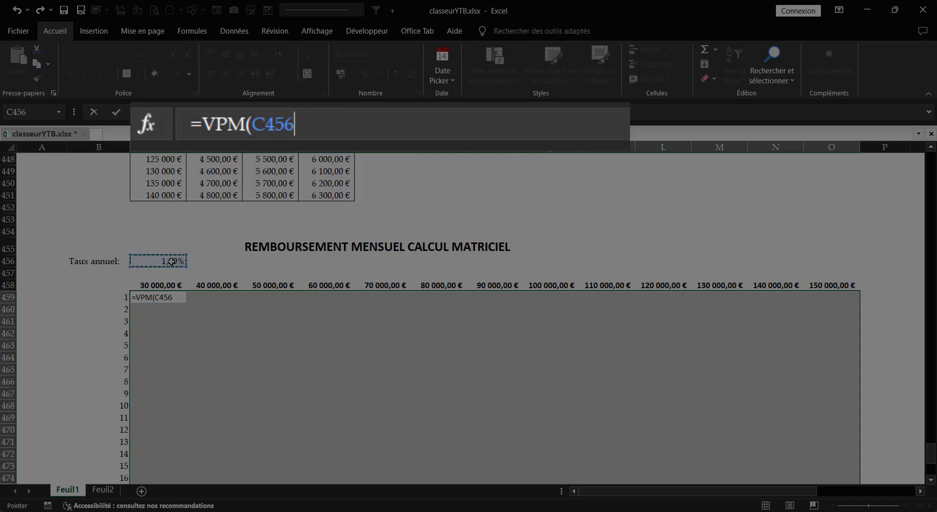
{"action": "type", "text": "/12"}
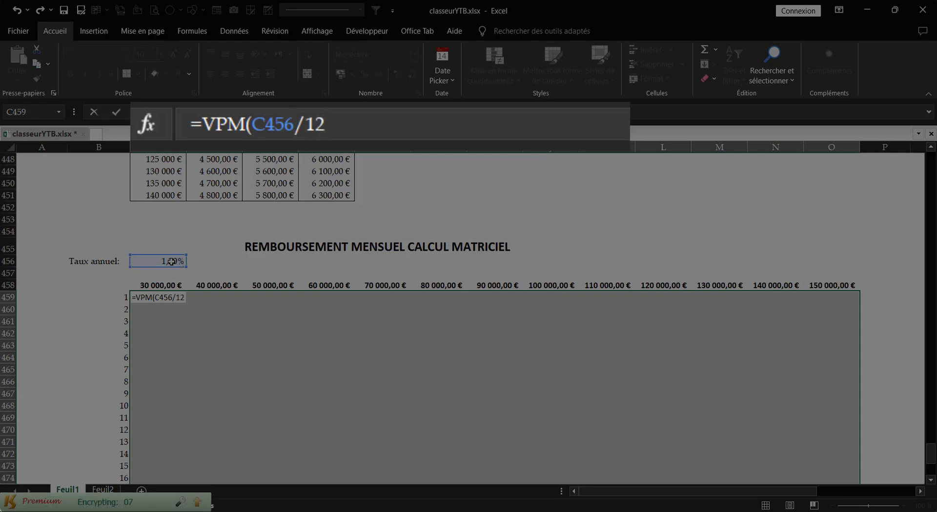
Add the durations B459:B488 multiplied by 12 as the formula's number-of-payments argument.
{"action": "type", "text": ";"}
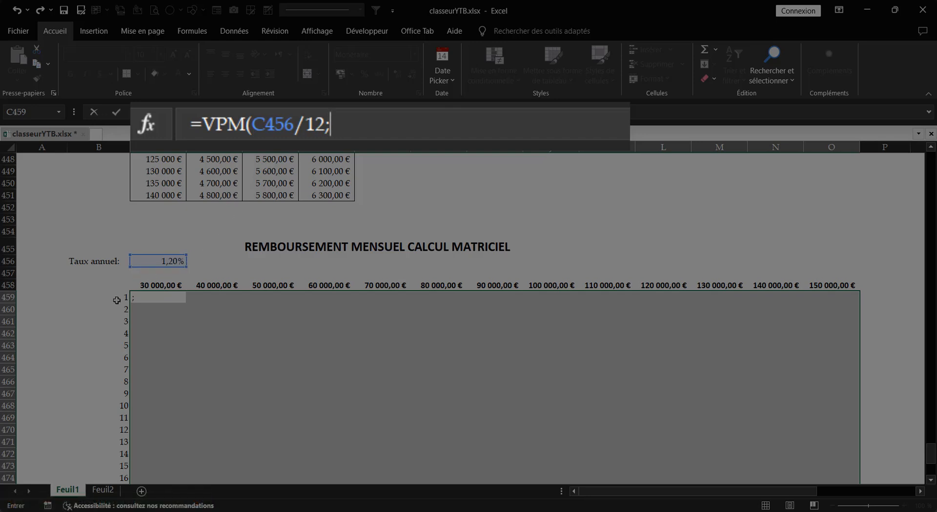
{"action": "left_click_drag", "start_coordinate": [124, 299], "coordinate": [120, 461]}
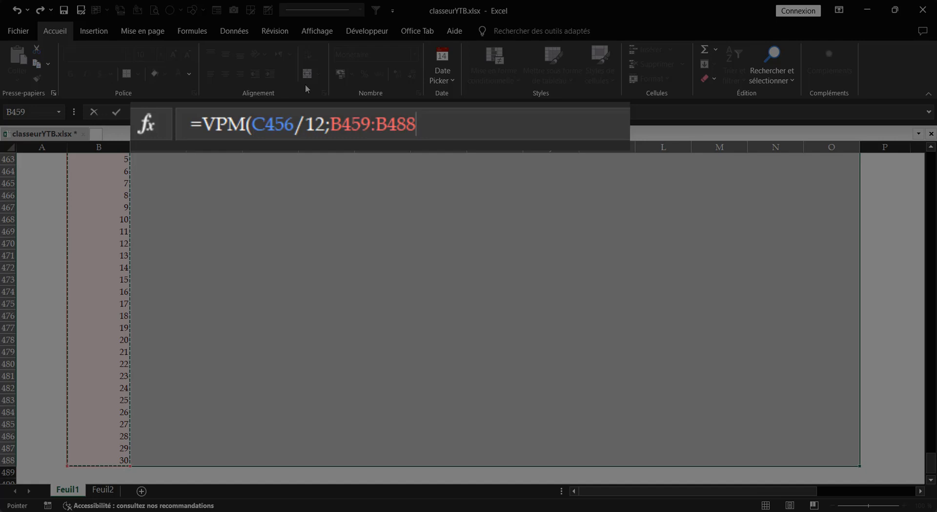
{"action": "type", "text": "*12"}
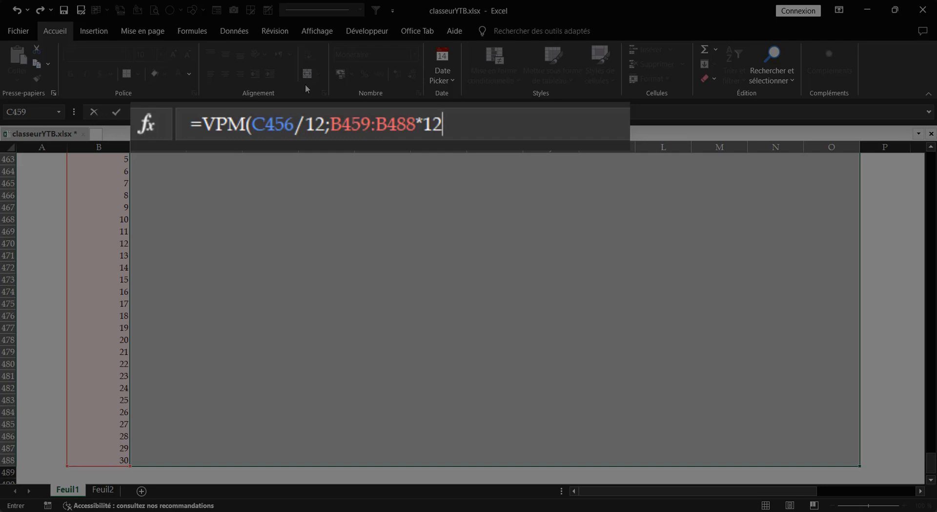
{"action": "type", "text": ";"}
Complete the VPM formula with C458:O458 as present value and 0 as future value, and enter it as an array formula.
{"action": "scroll", "coordinate": [387, 199], "scroll_direction": "up", "scroll_amount": 5}
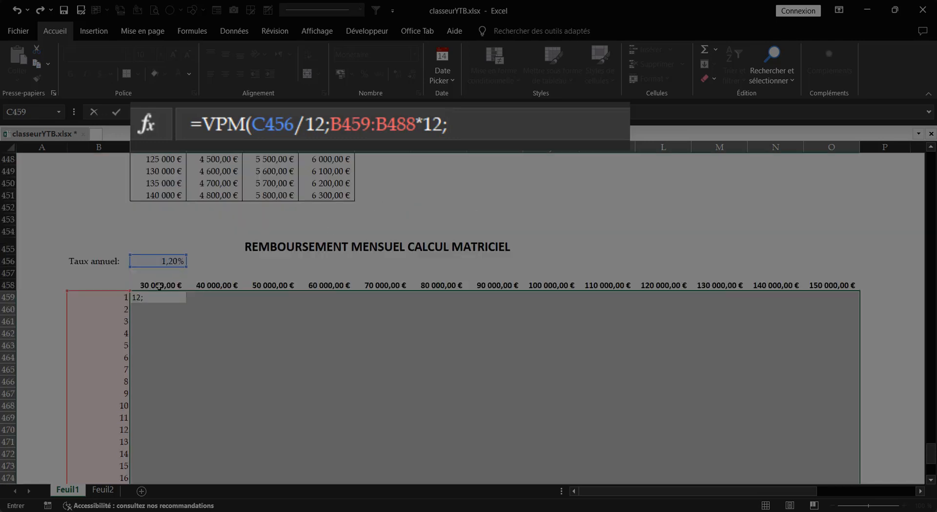
{"action": "left_click_drag", "start_coordinate": [159, 282], "coordinate": [825, 288]}
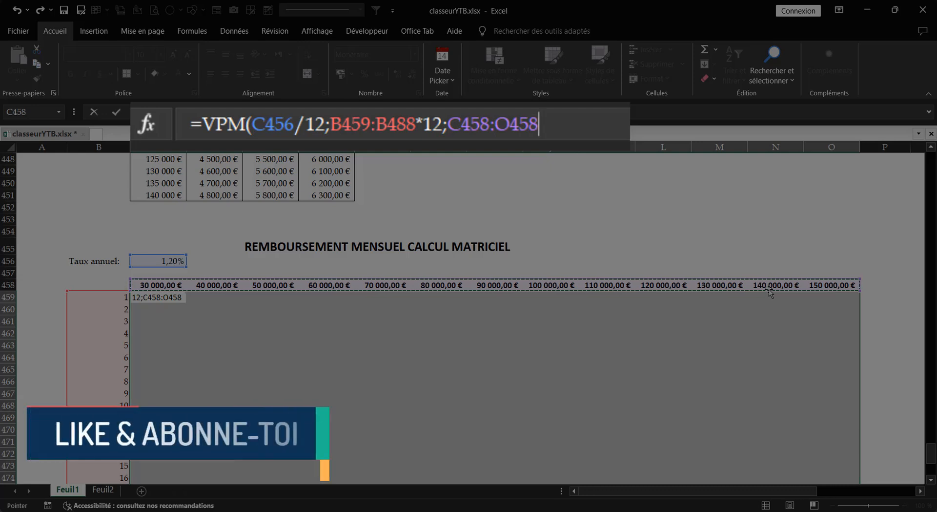
{"action": "type", "text": ";"}
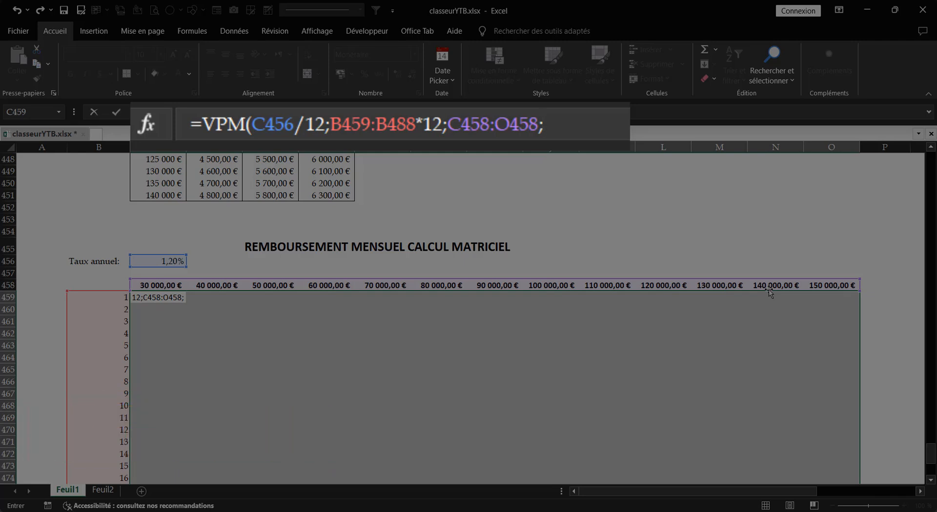
{"action": "type", "text": "à"}
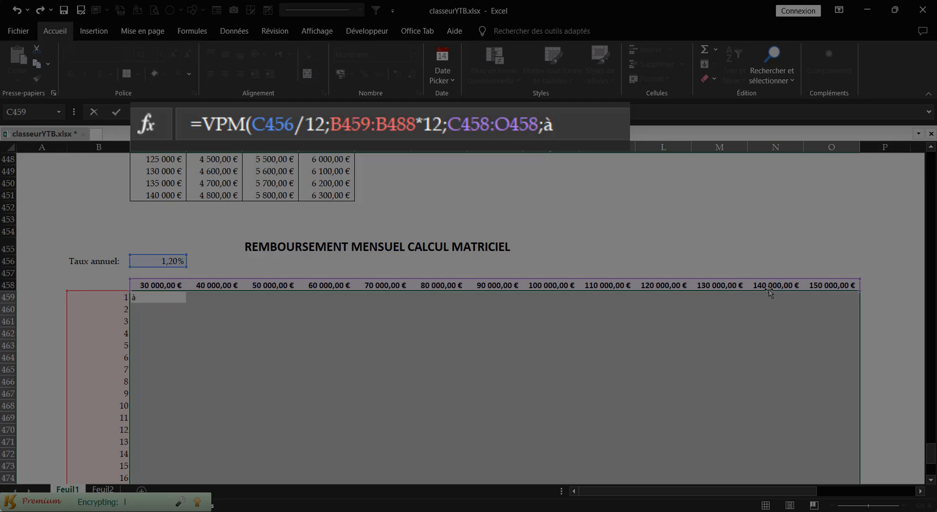
{"action": "key", "text": "BackSpace"}
{"action": "type", "text": "0"}
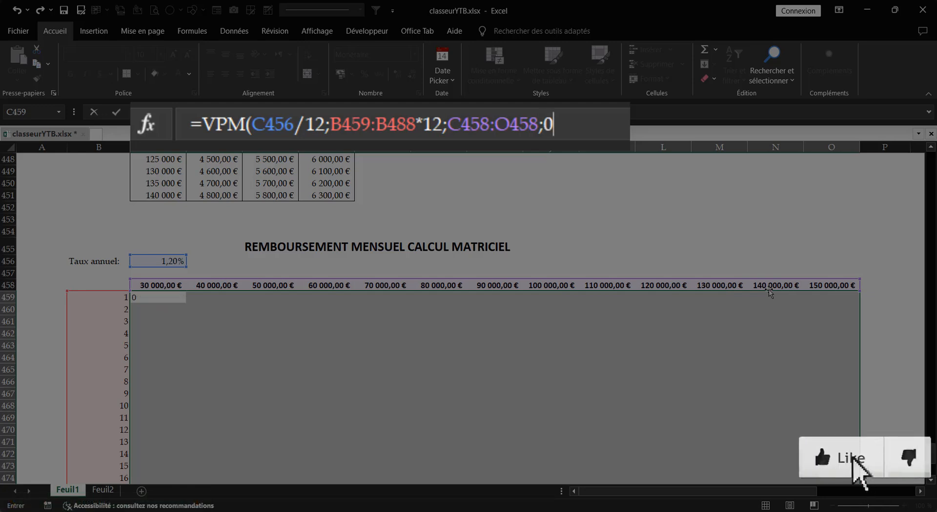
{"action": "type", "text": ")"}
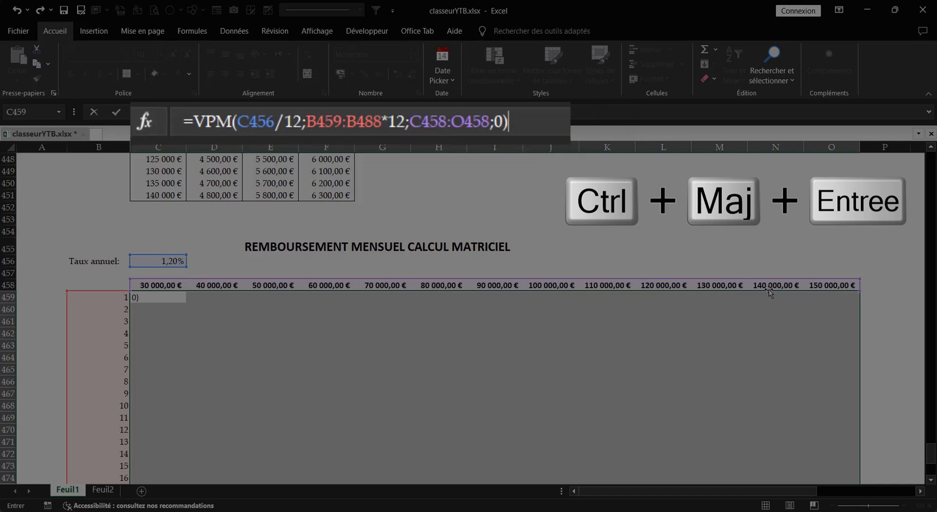
{"action": "key", "text": "ctrl+shift+Return"}
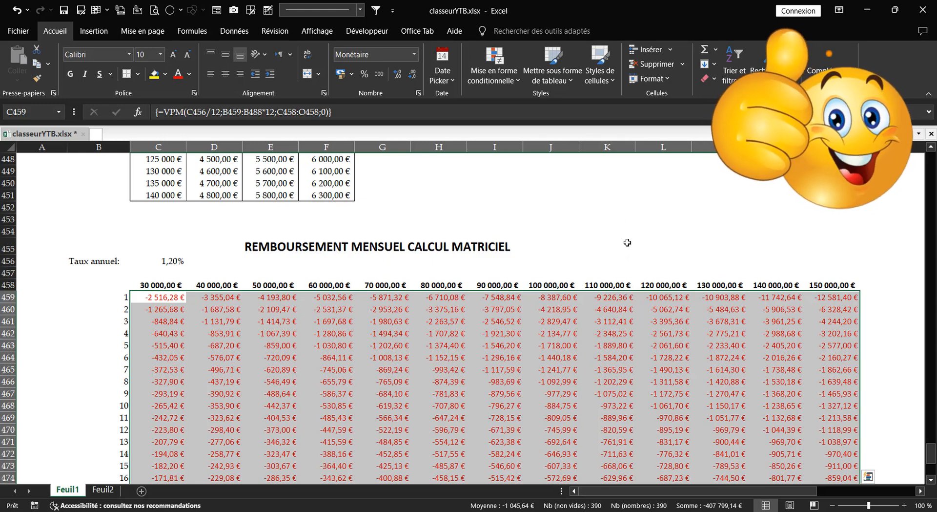
Set the annual rate in C456 to 2%.
{"action": "scroll", "coordinate": [631, 244], "scroll_direction": "down", "scroll_amount": 1}
{"action": "left_click", "coordinate": [867, 288]}
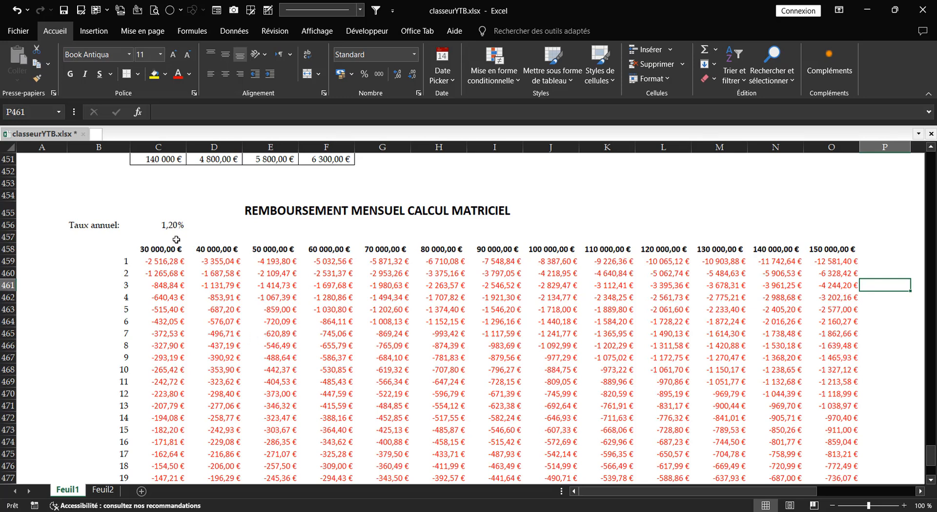
{"action": "left_click", "coordinate": [172, 224]}
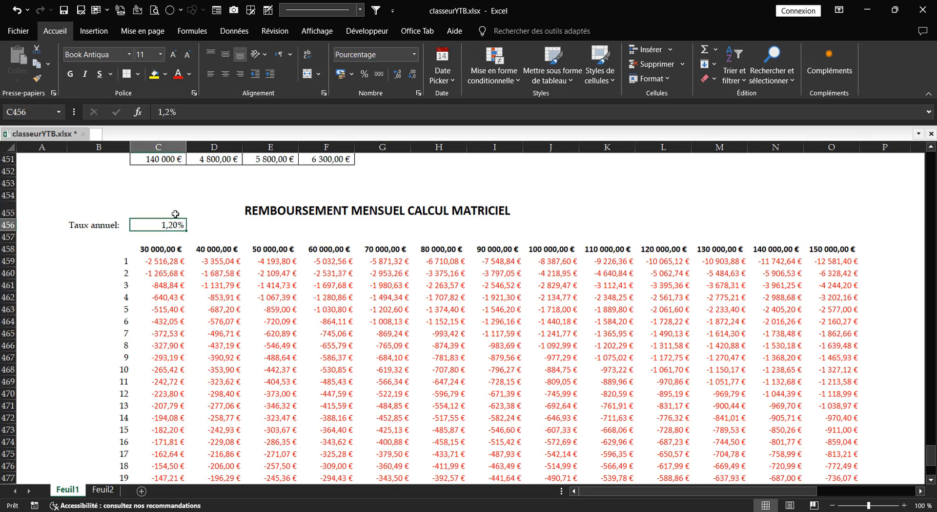
{"action": "type", "text": "2"}
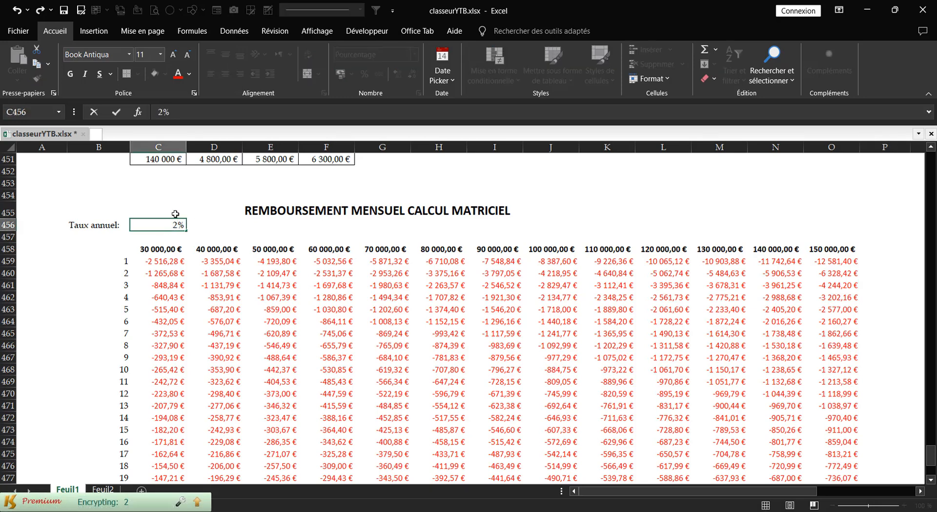
{"action": "key", "text": "ctrl+Return"}
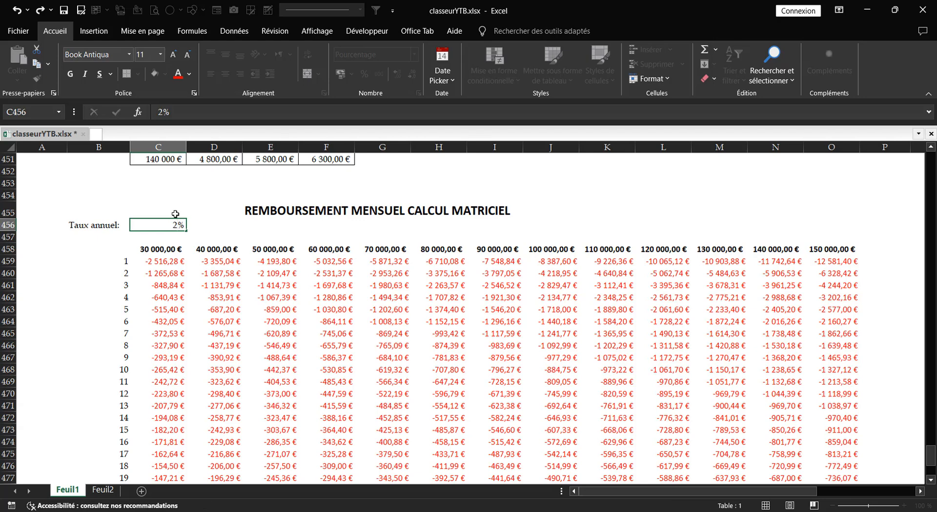
{"action": "key", "text": "Return"}
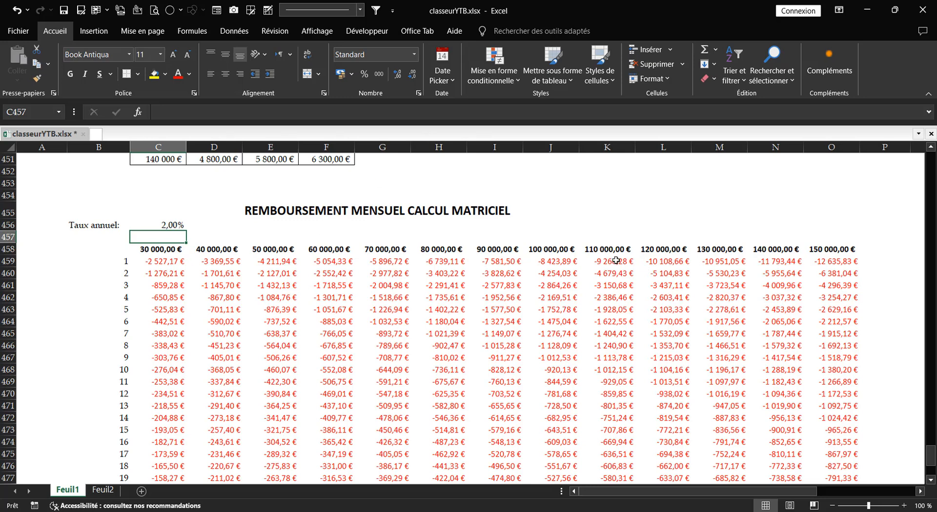
Examine the recalculated monthly repayments for all loan amounts down to the 30-year row.
{"action": "scroll", "coordinate": [611, 306], "scroll_direction": "down", "scroll_amount": 5}
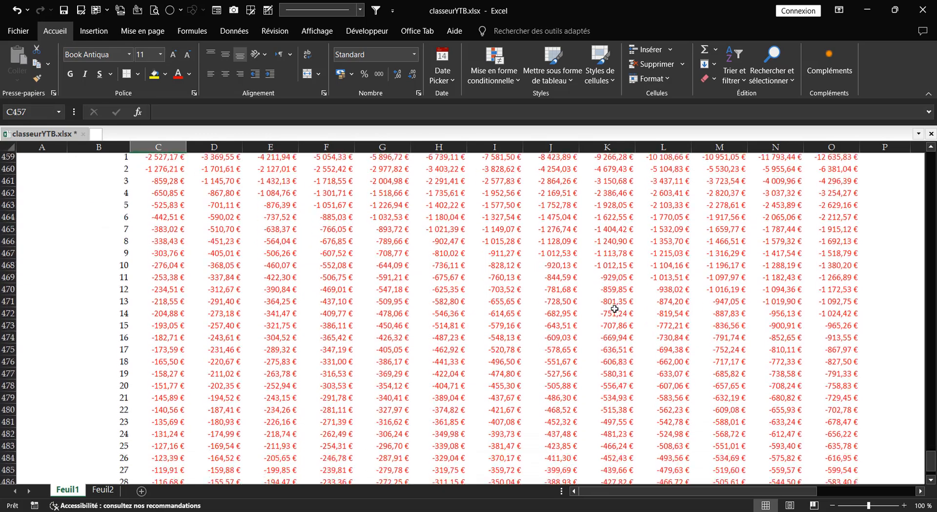
{"action": "scroll", "coordinate": [611, 311], "scroll_direction": "down", "scroll_amount": 1}
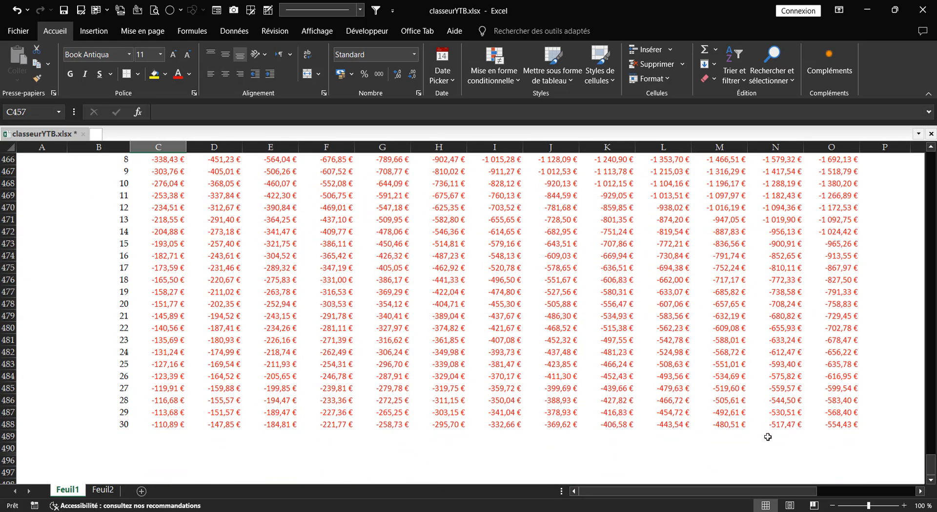
{"action": "scroll", "coordinate": [839, 408], "scroll_direction": "up", "scroll_amount": 1}
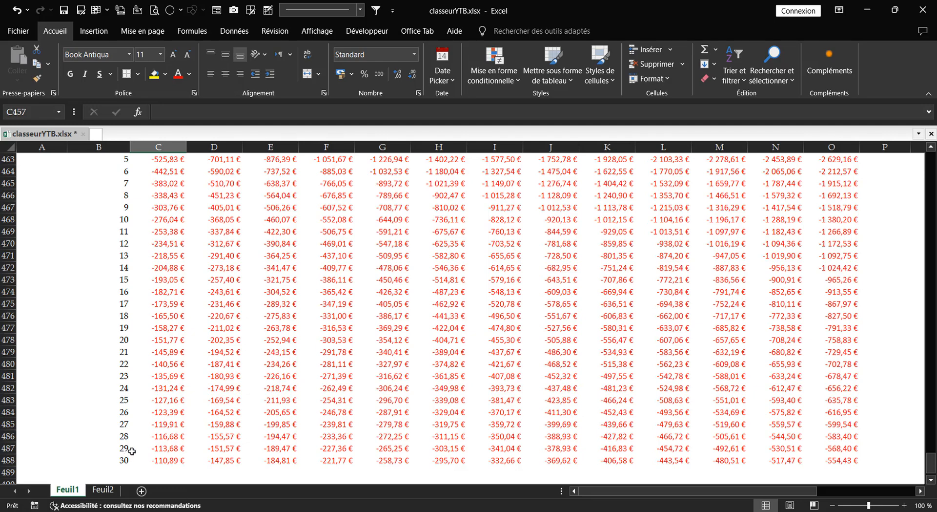
{"action": "scroll", "coordinate": [179, 419], "scroll_direction": "down", "scroll_amount": 1}
{"action": "scroll", "coordinate": [179, 420], "scroll_direction": "down", "scroll_amount": 1}
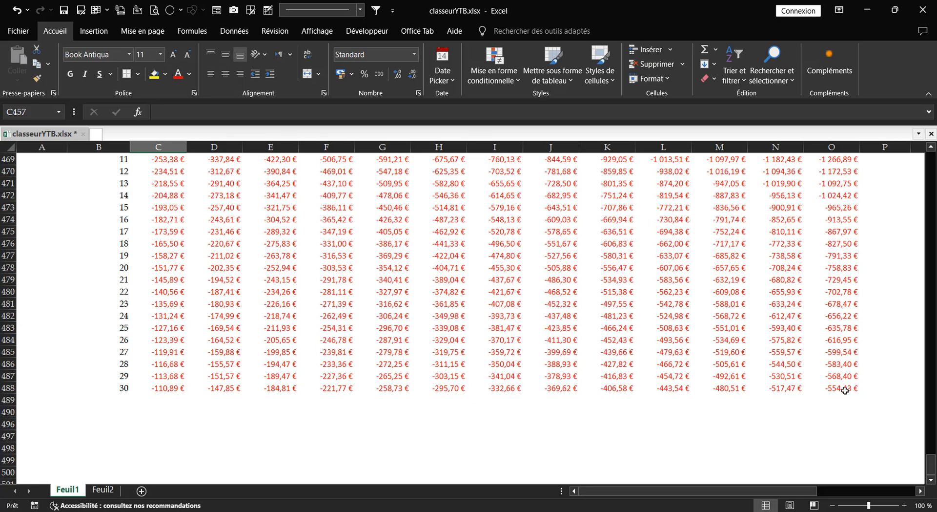
{"action": "scroll", "coordinate": [272, 304], "scroll_direction": "up", "scroll_amount": 3}
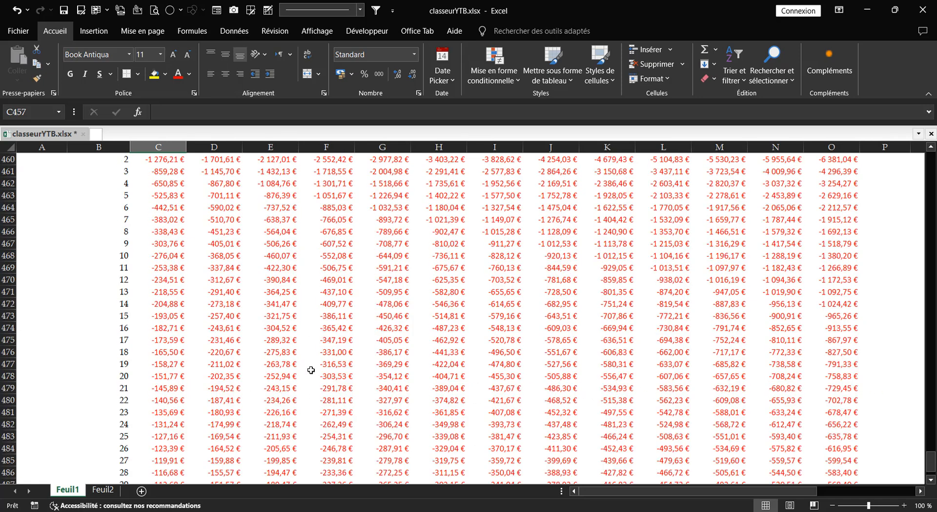
{"action": "scroll", "coordinate": [261, 322], "scroll_direction": "up", "scroll_amount": 1}
{"action": "scroll", "coordinate": [261, 322], "scroll_direction": "up", "scroll_amount": 2}
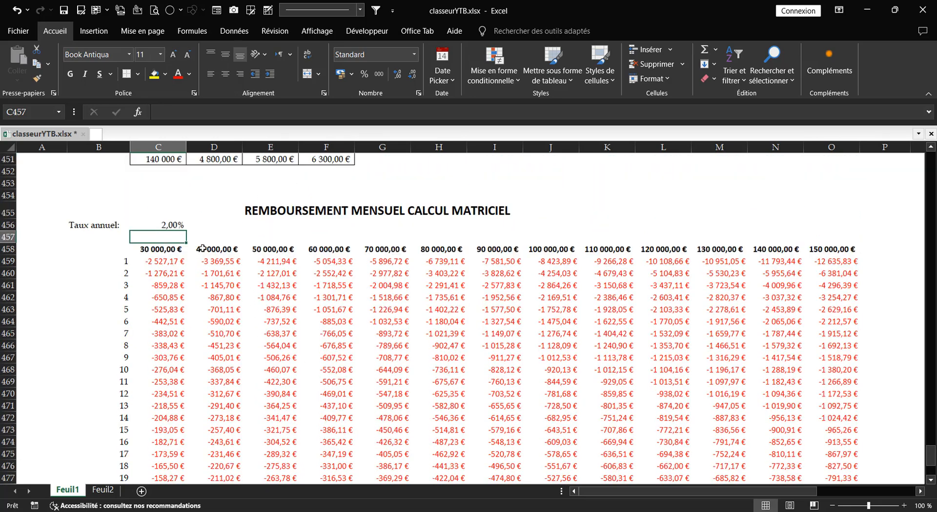
Open the VPM formula in C459 for editing and re-enter it as an array formula.
{"action": "left_click", "coordinate": [166, 262]}
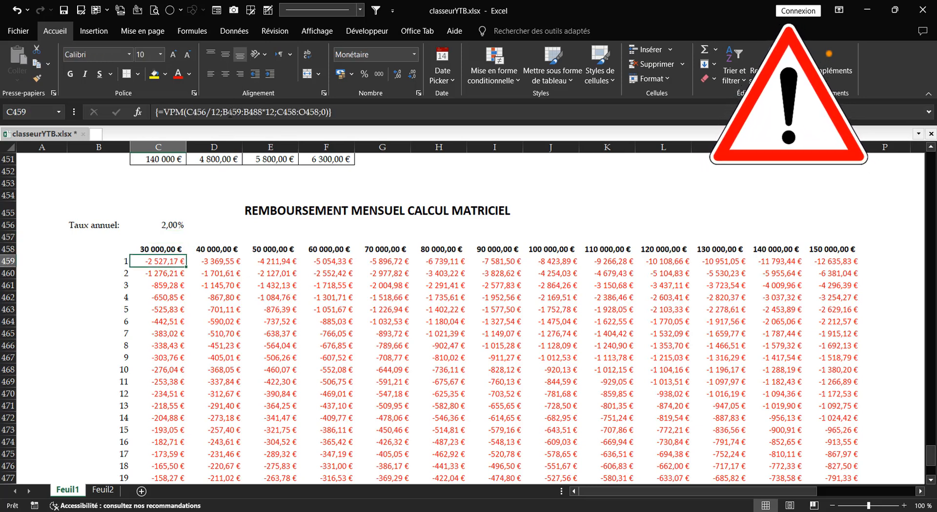
{"action": "left_click", "coordinate": [229, 114]}
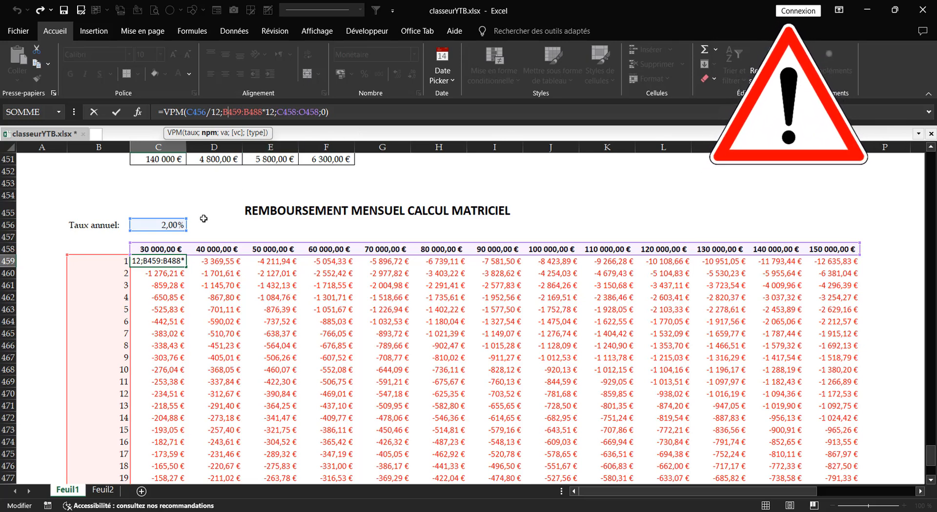
{"action": "key", "text": "ctrl+shift+Return"}
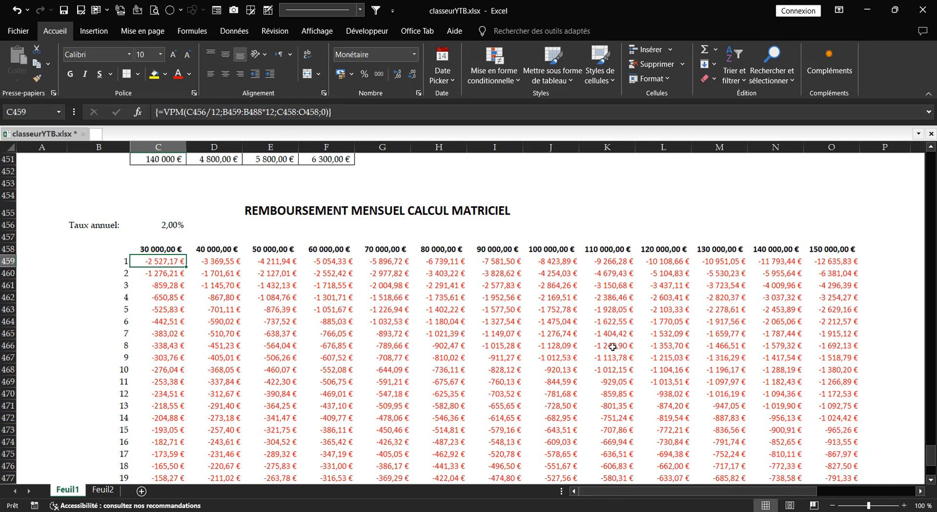
{"action": "scroll", "coordinate": [613, 344], "scroll_direction": "down", "scroll_amount": 3}
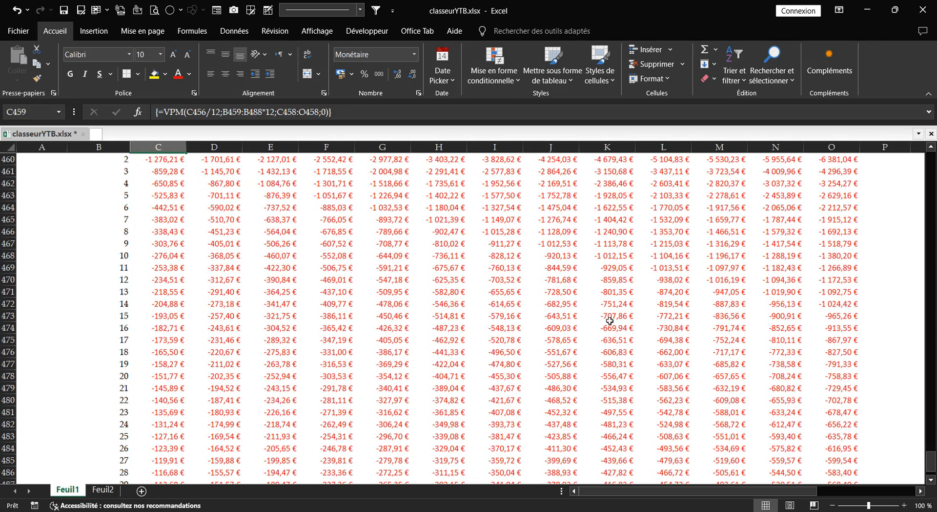